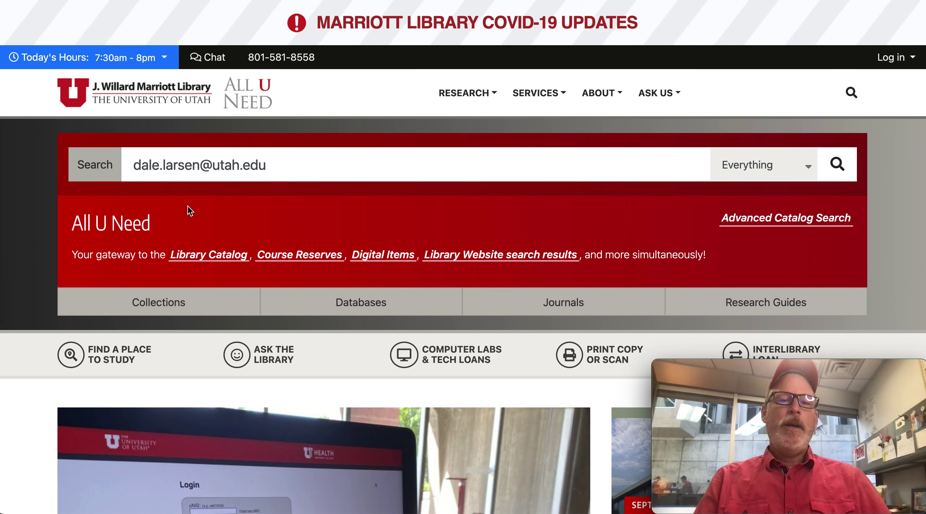
- Search the university research guides for 'communication' and open the Communication guide
click(352, 180)
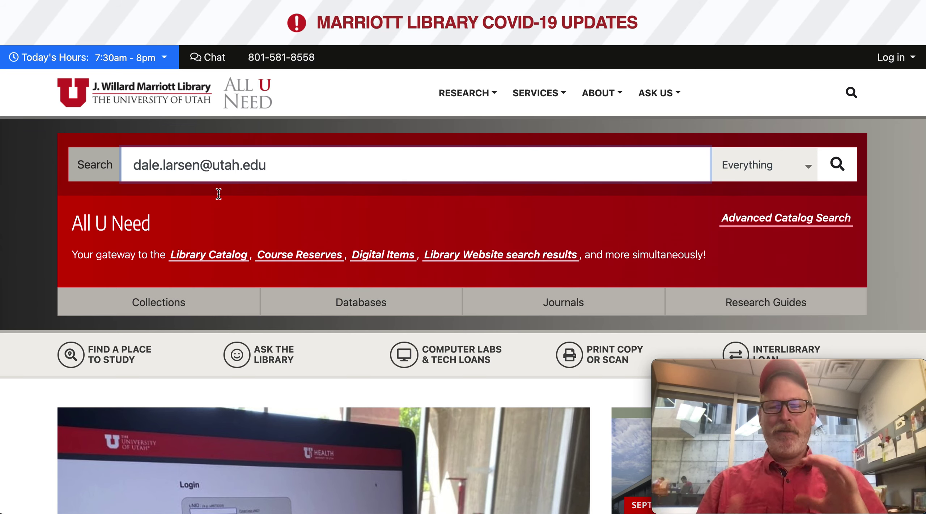
click(740, 311)
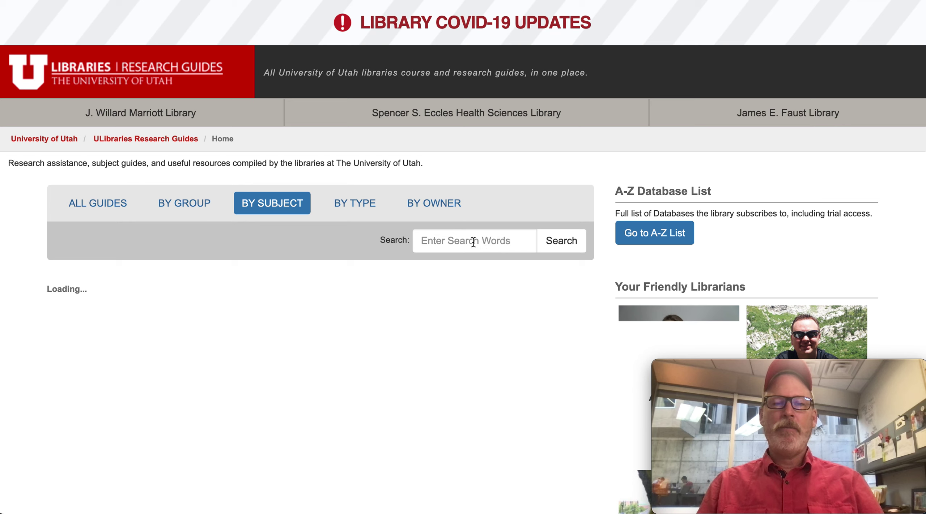
click(473, 241)
click(453, 271)
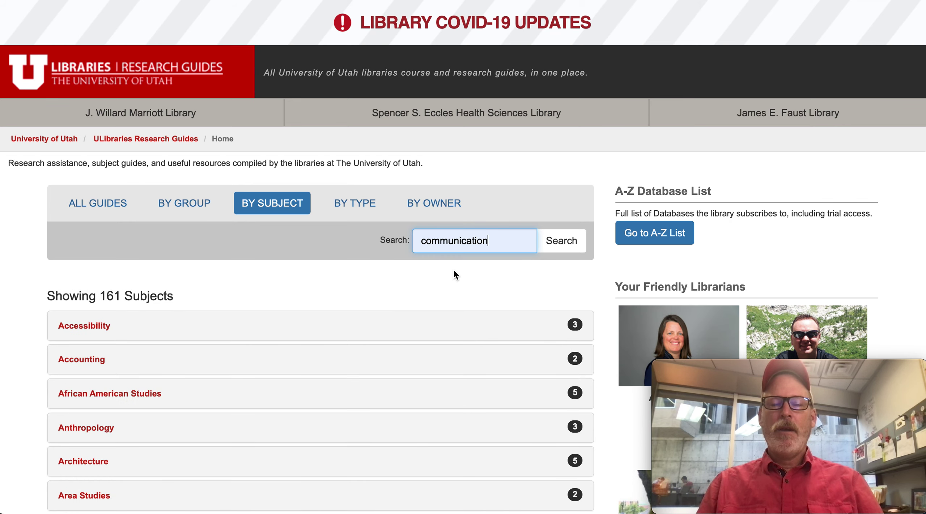
click(566, 245)
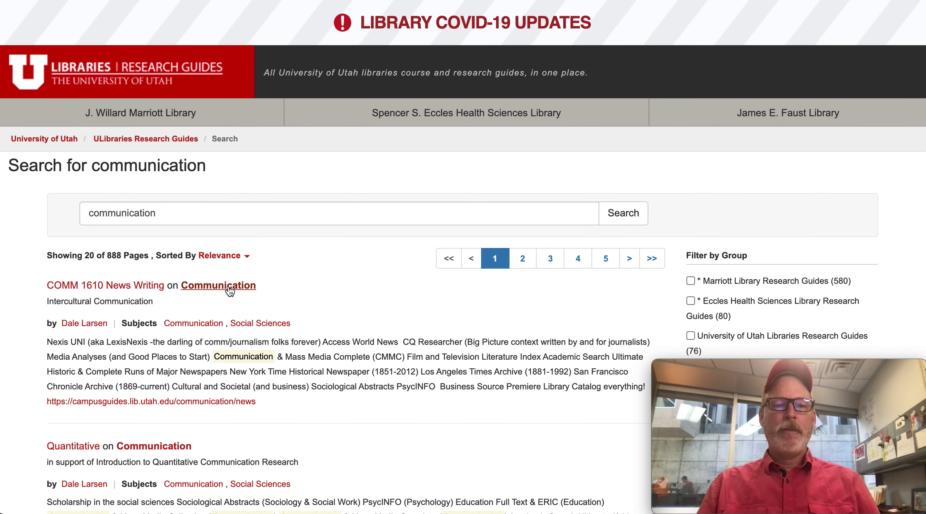
click(218, 285)
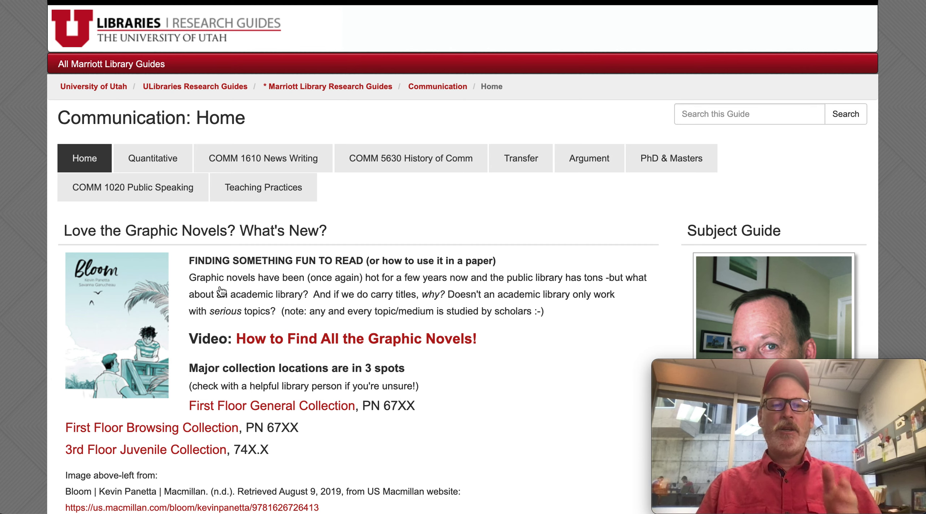
- Go to the COMM 5630 History of Comm page and scroll into its newspaper sources
click(403, 159)
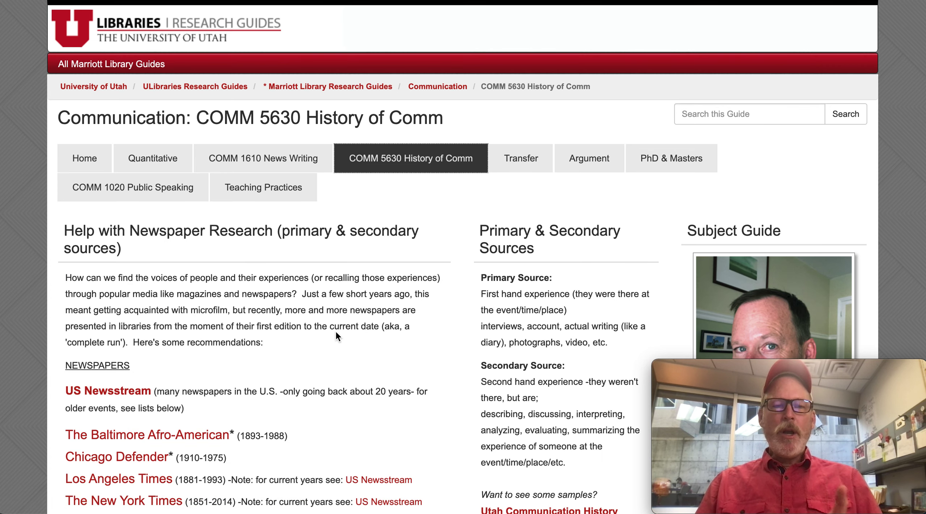
scroll(336, 332, down, 7)
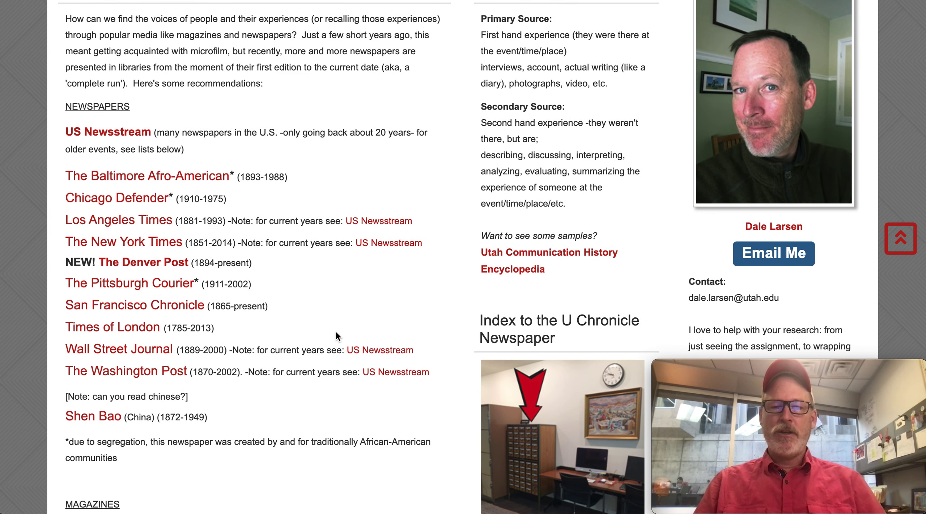
- Zoom in on Specific Journals to Search and open the Utah Historical Quarterly publisher's website
scroll(336, 331, down, 6)
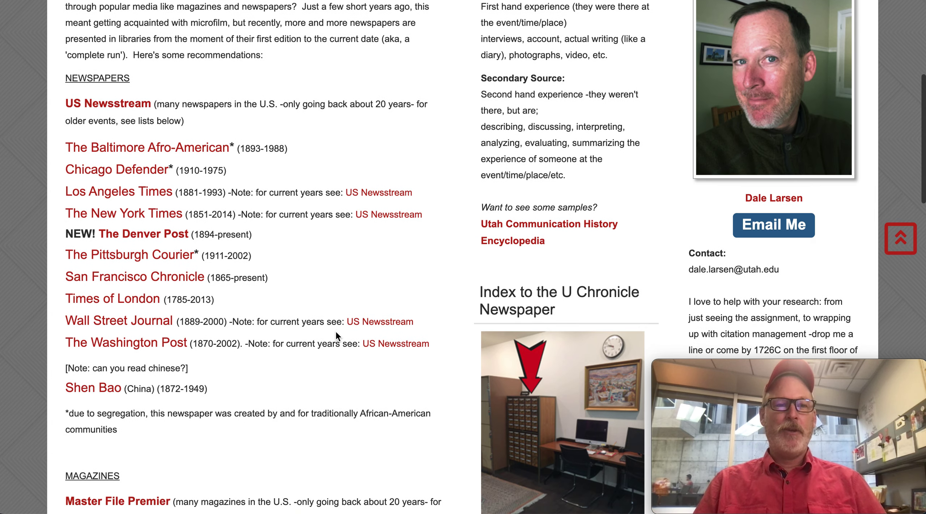
scroll(336, 331, down, 5)
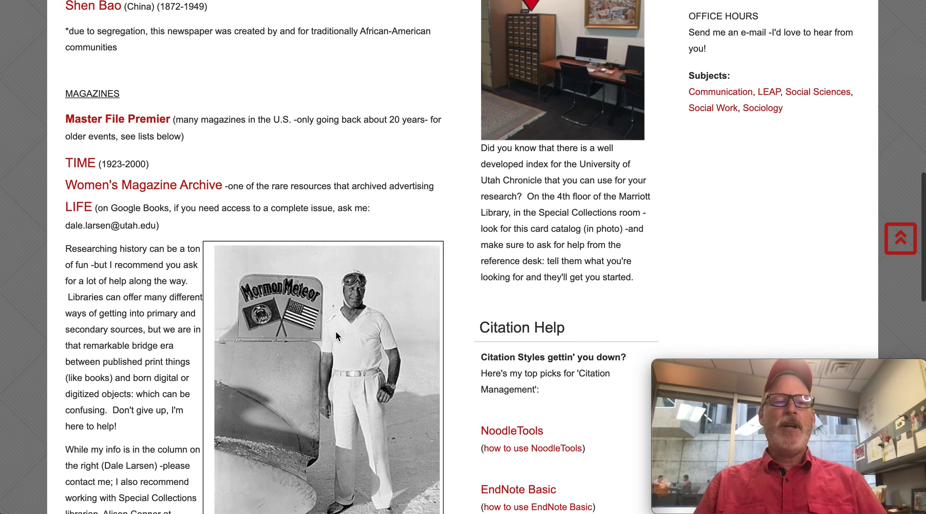
scroll(336, 333, down, 14)
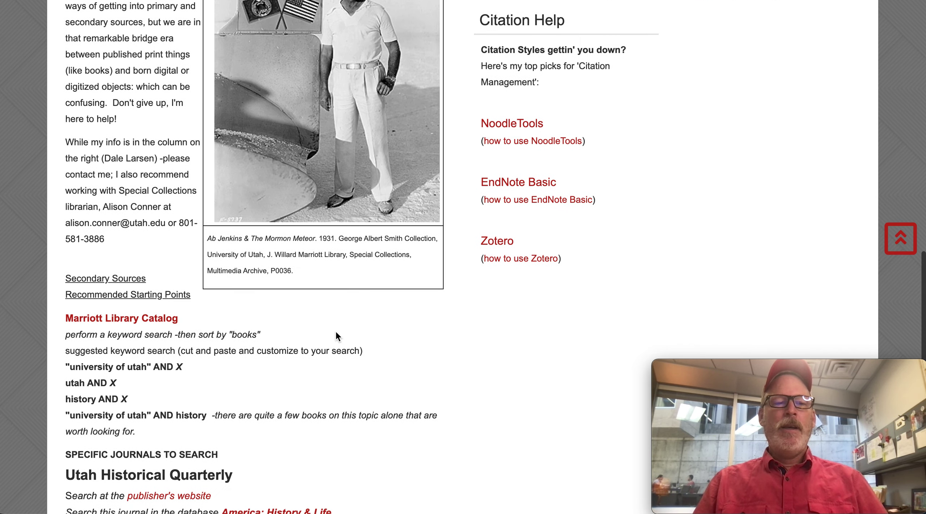
scroll(336, 332, down, 3)
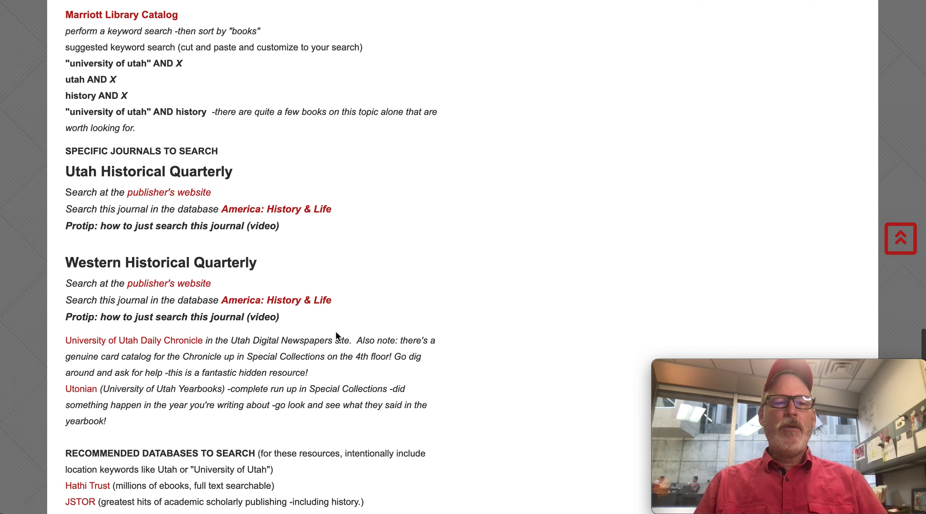
key(ctrl+plus)
key(ctrl+plus)
key(ctrl+plus)
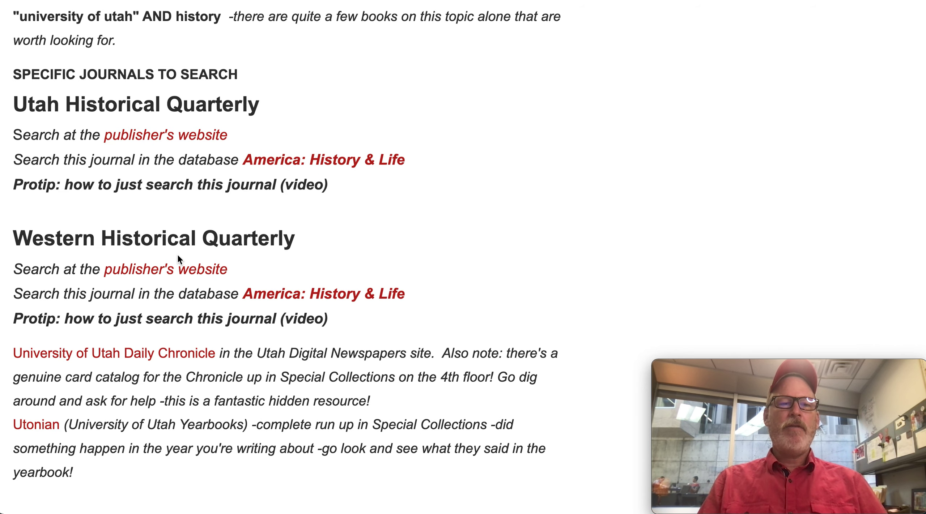
scroll(178, 255, down, 1)
scroll(177, 255, right, 1)
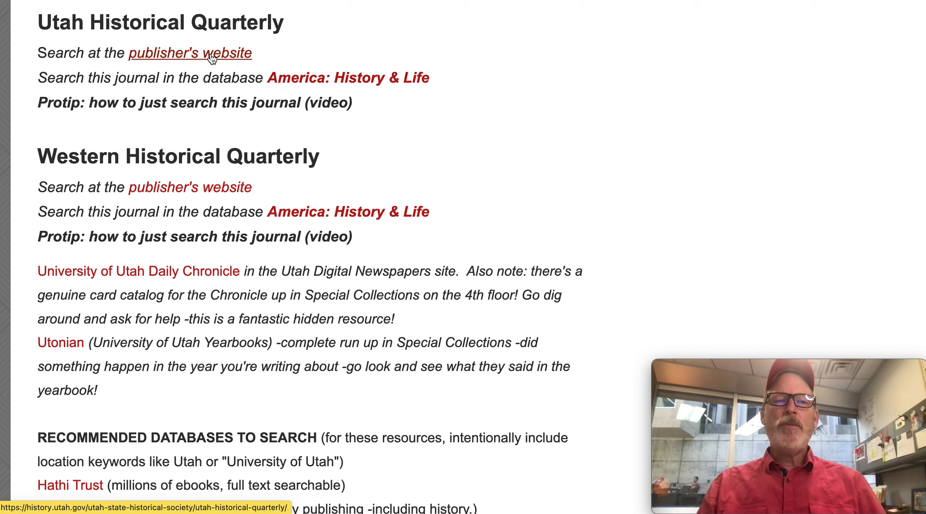
click(177, 54)
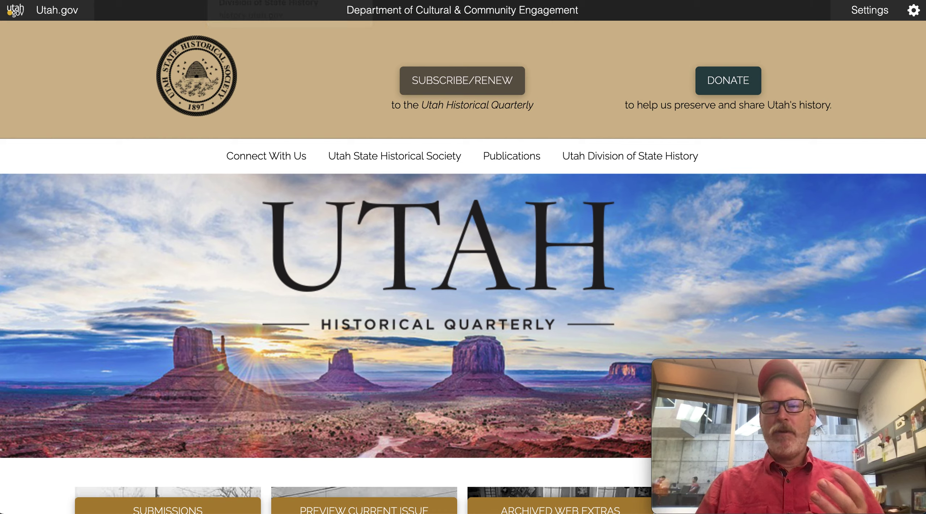
key(ctrl+shift+Tab)
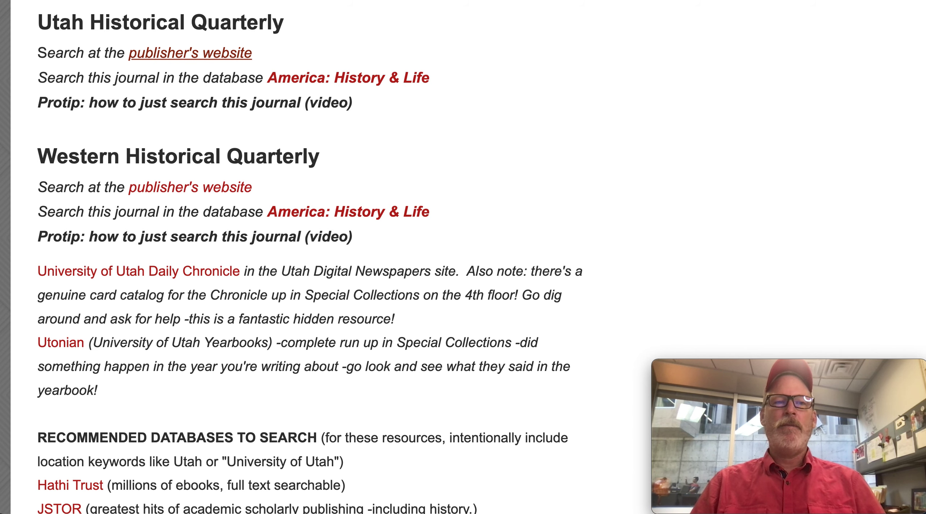
click(190, 53)
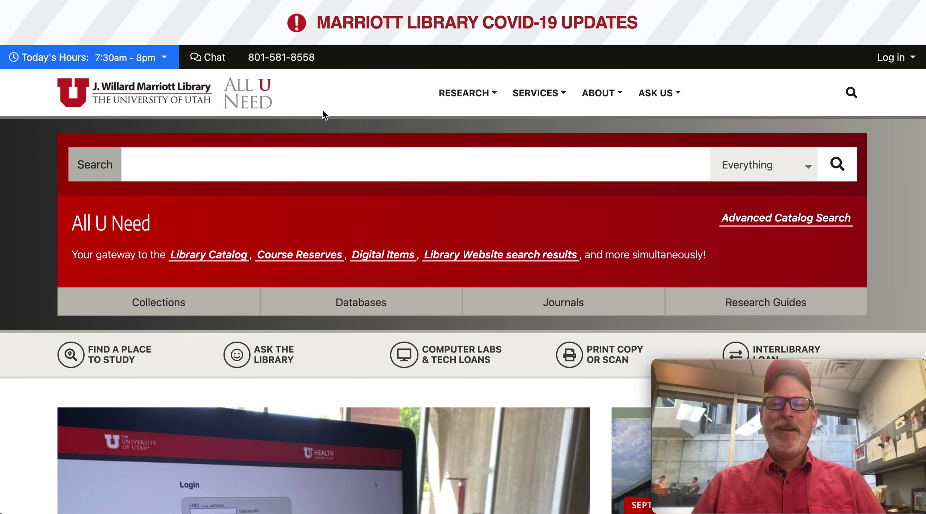
- Scroll the Marriott Library homepage down to the Databases, Journals and Research Guides row
scroll(720, 316, down, 3)
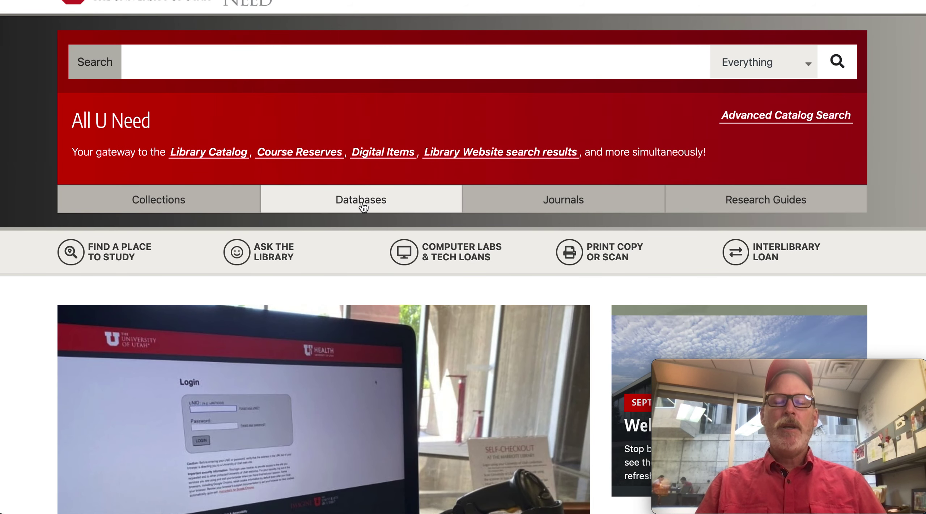
click(363, 208)
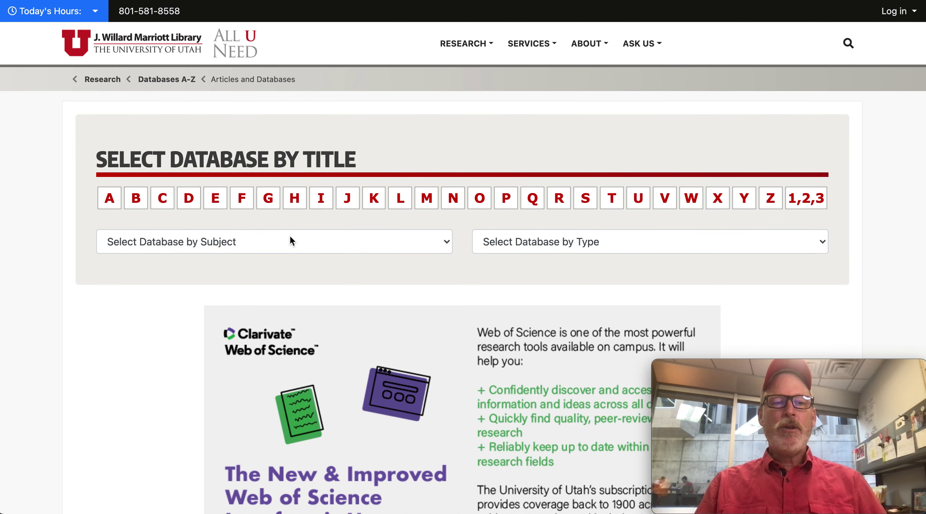
- Look through the Select Database by Subject list without choosing, then return to the guide
click(290, 238)
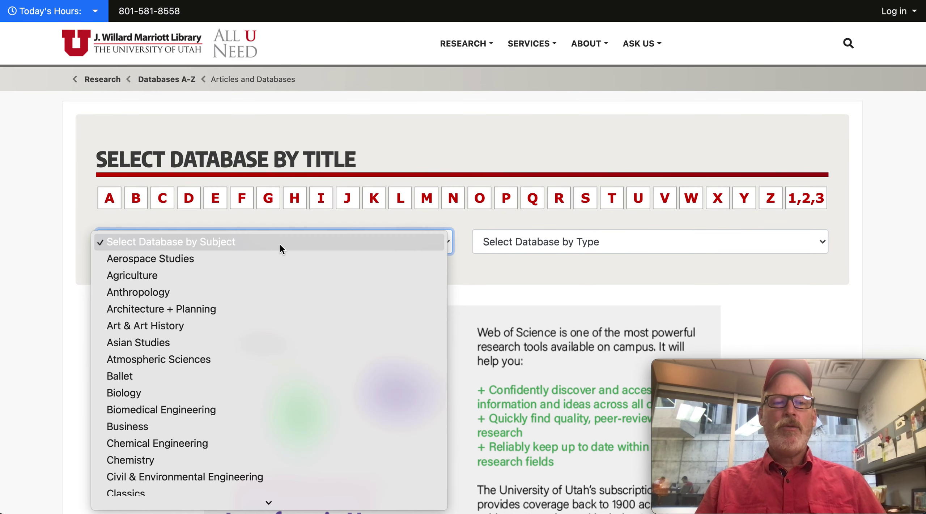
scroll(267, 361, down, 5)
scroll(266, 361, down, 2)
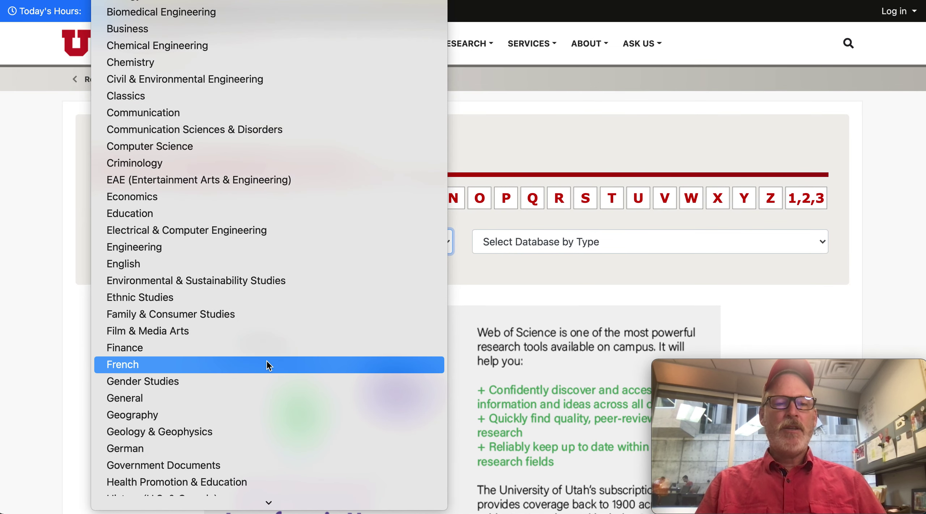
scroll(266, 361, down, 10)
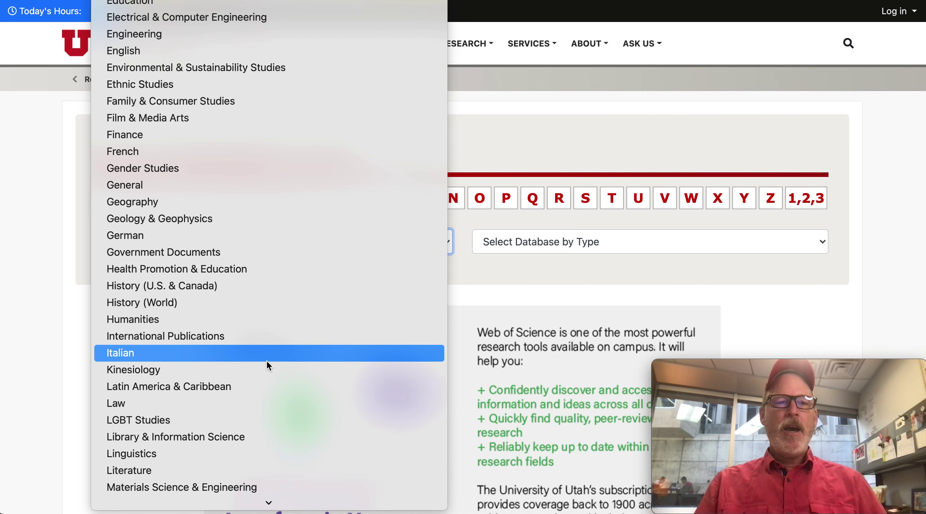
scroll(266, 361, up, 7)
scroll(266, 361, up, 5)
click(43, 174)
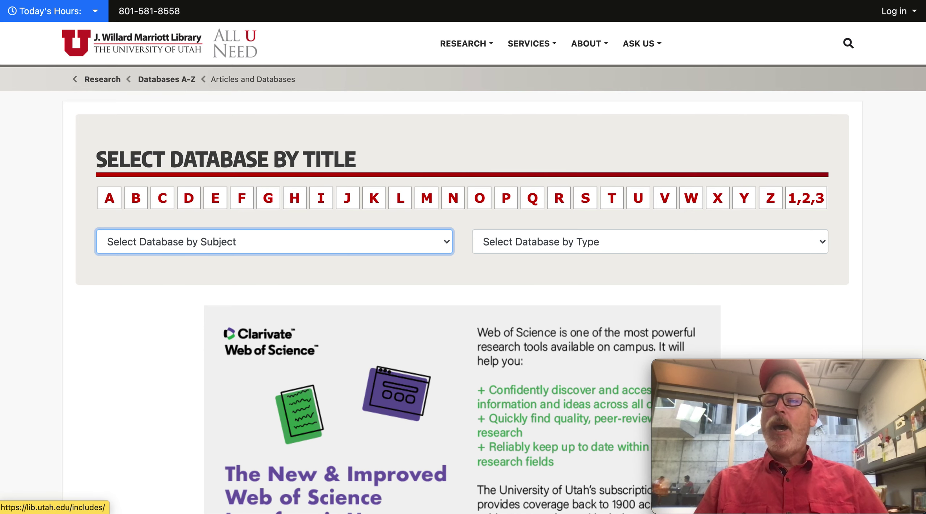
click(888, 12)
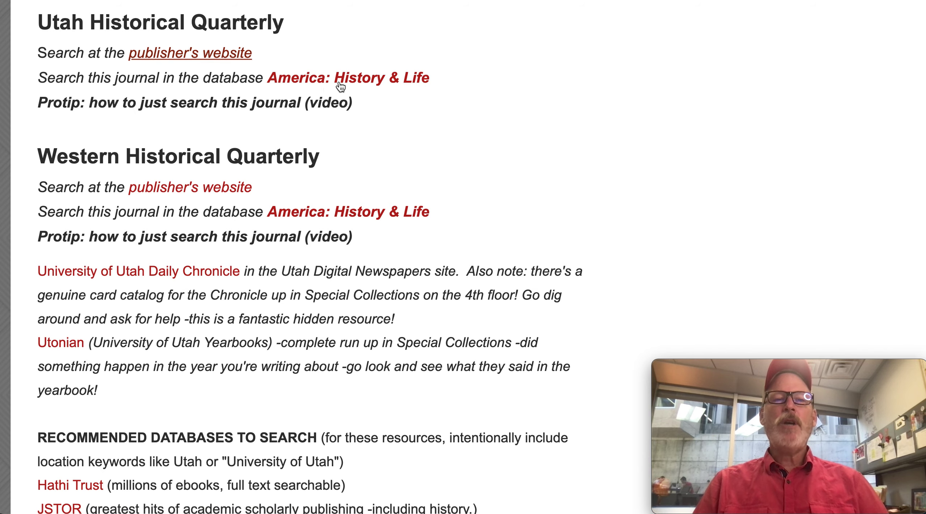
- Open America: History & Life for Utah Historical Quarterly and scroll to the Search Options panel
click(365, 82)
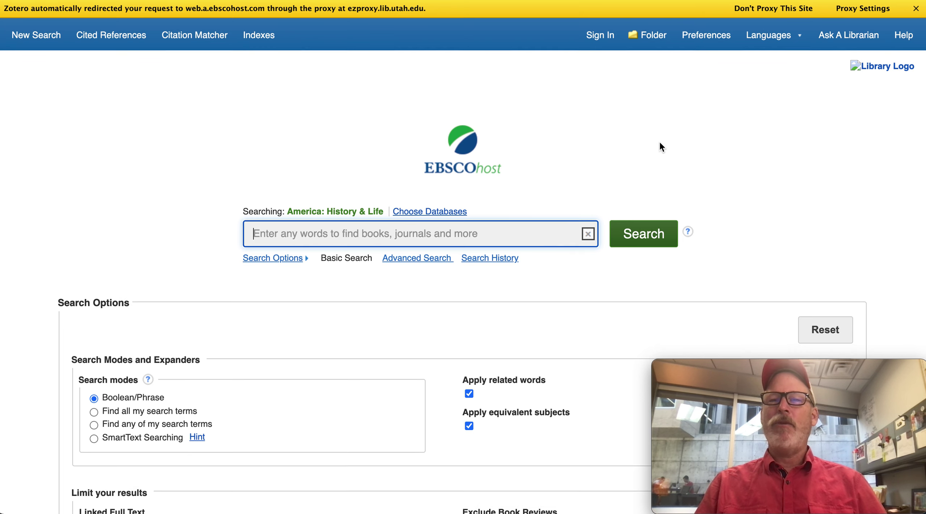
scroll(659, 141, down, 2)
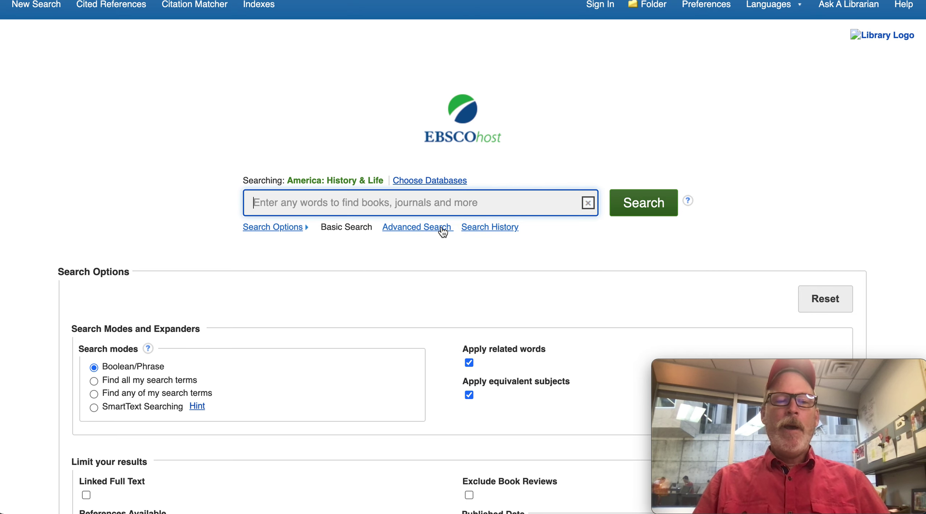
scroll(389, 278, down, 5)
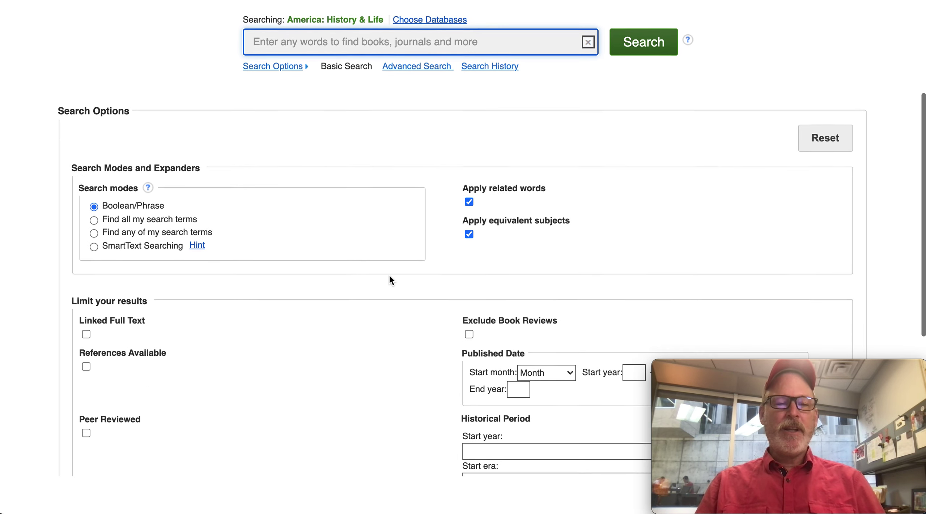
scroll(389, 277, down, 5)
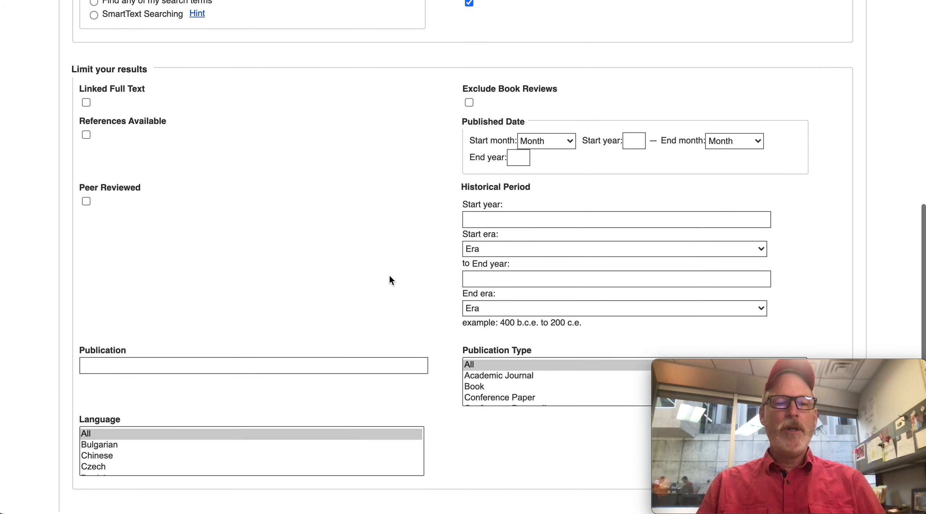
- Set the Publication limit to 'utah historical quarterly' and enter 'jazz' as the search term
click(187, 344)
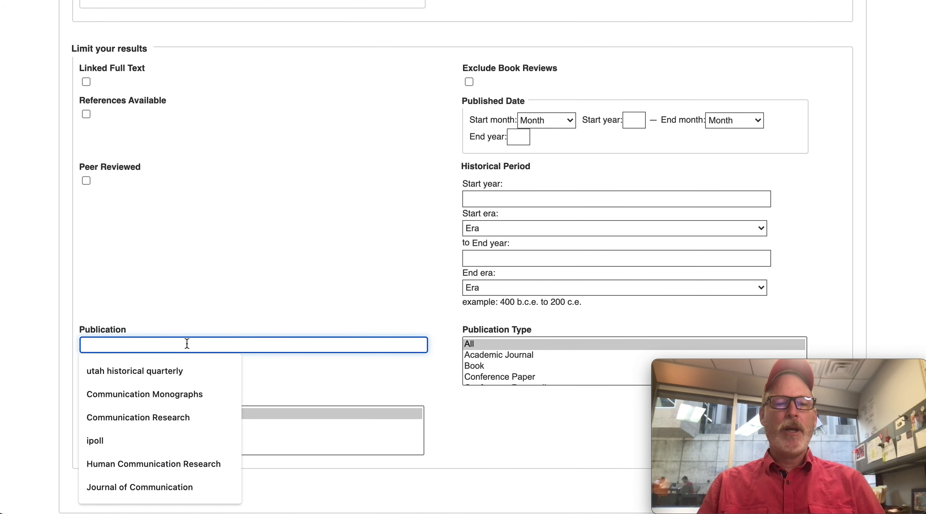
click(161, 371)
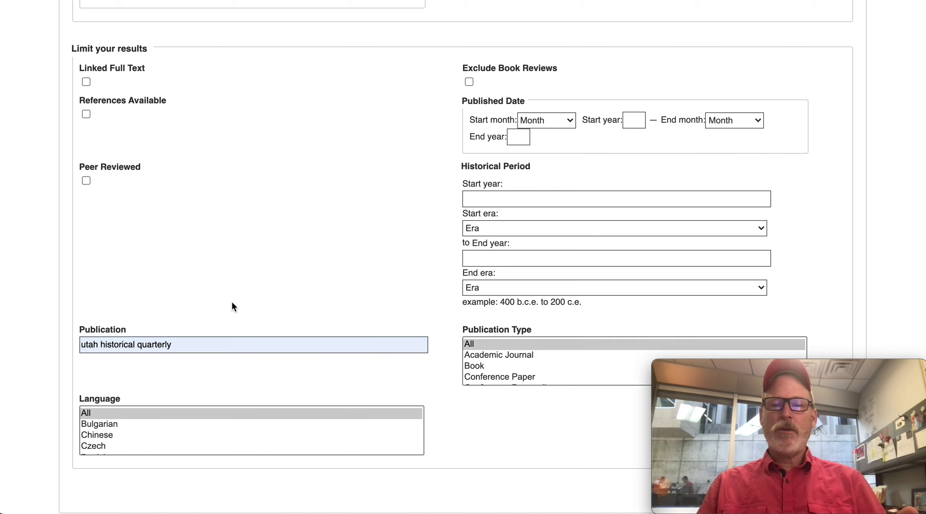
scroll(232, 304, up, 10)
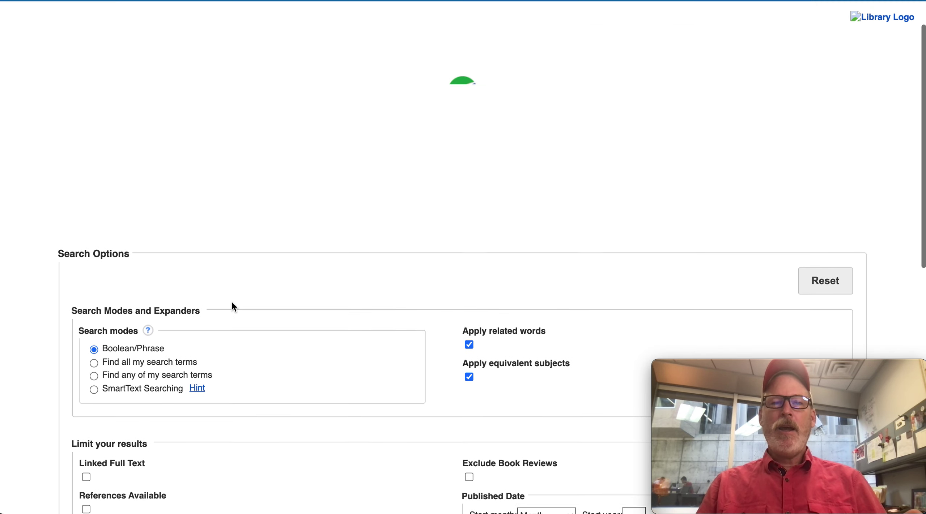
click(282, 210)
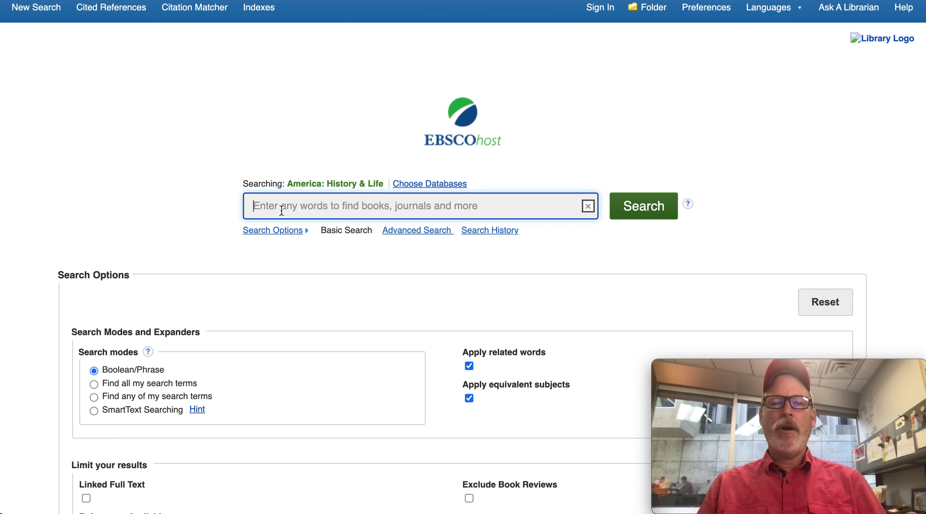
text(jazz)
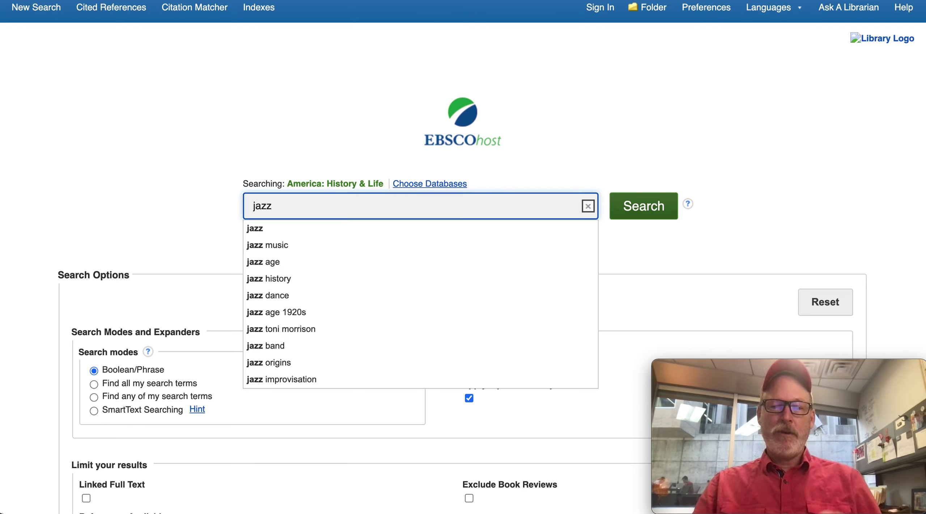
- Run the jazz search and look up availability of the Jazz DJs on Utah AM Radio article
key(Return)
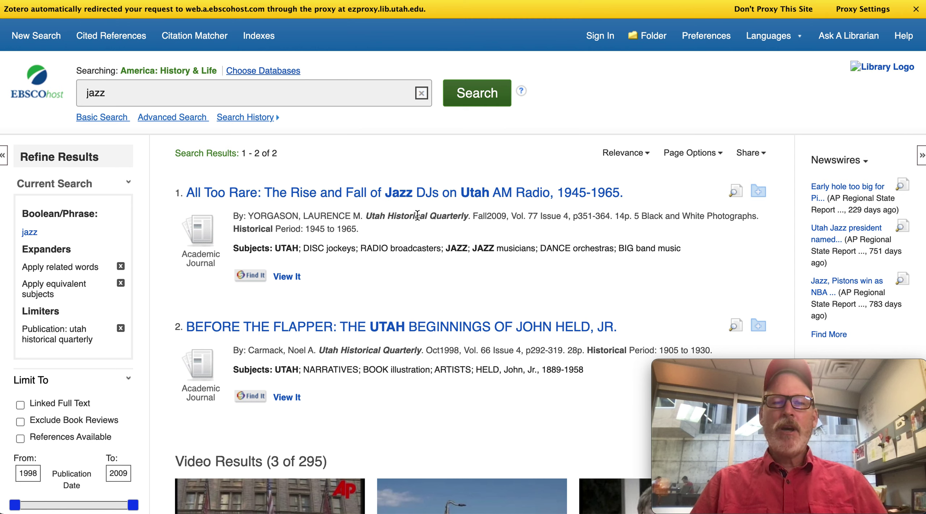
drag(469, 219, 368, 216)
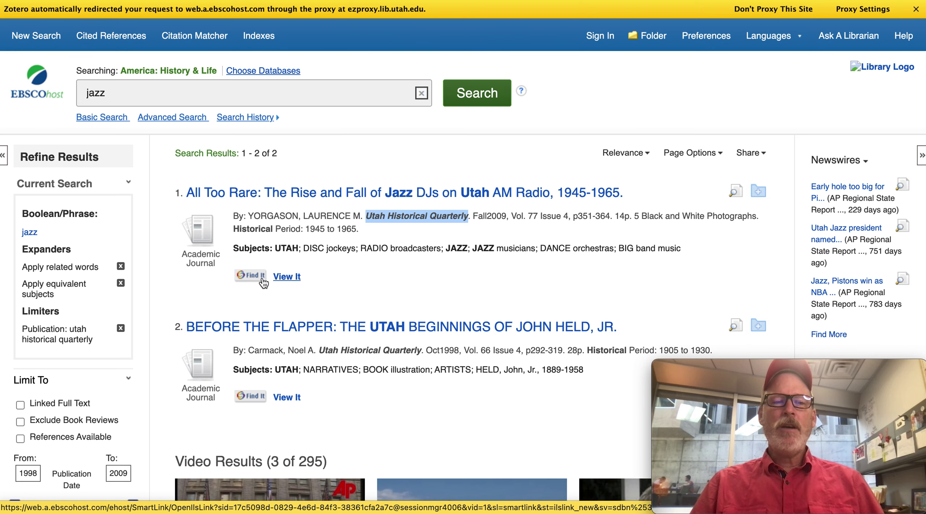
scroll(264, 284, up, 5)
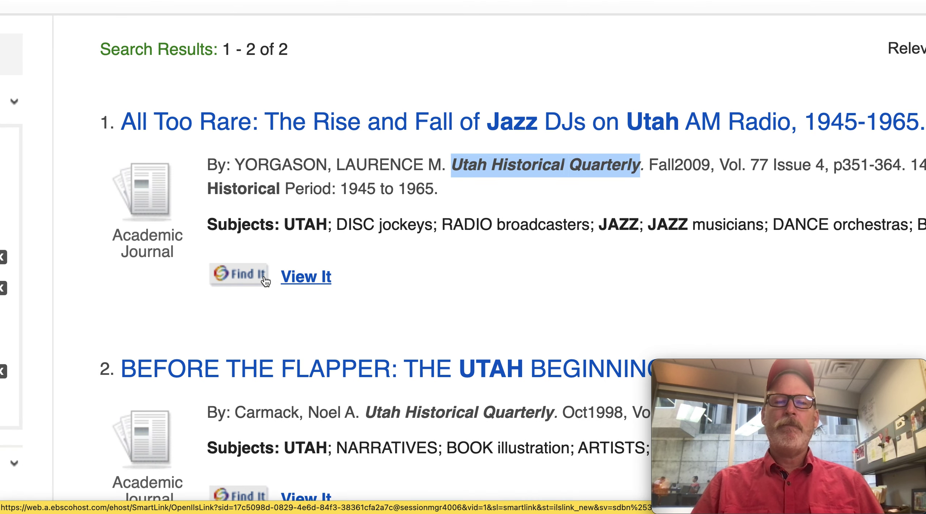
click(248, 277)
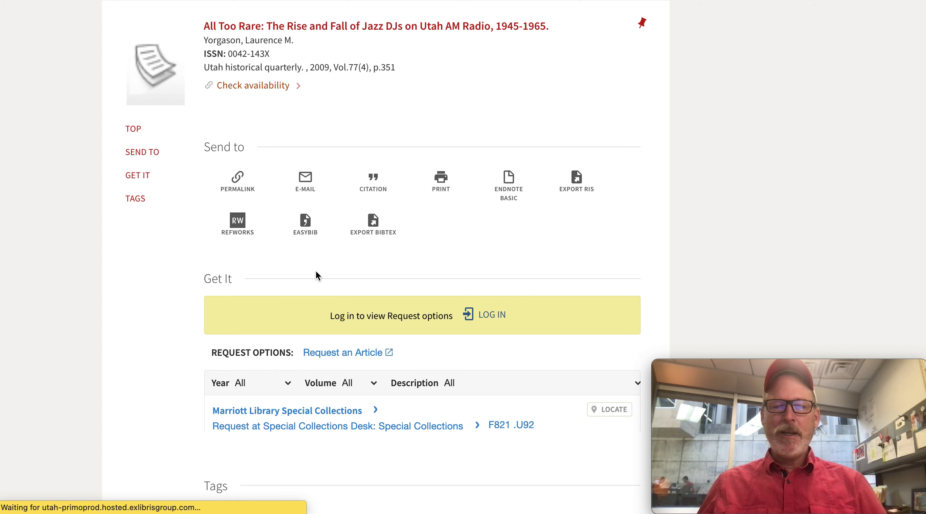
- Review the journal's Get It holdings on the catalog record, then start an article request
scroll(143, 368, down, 5)
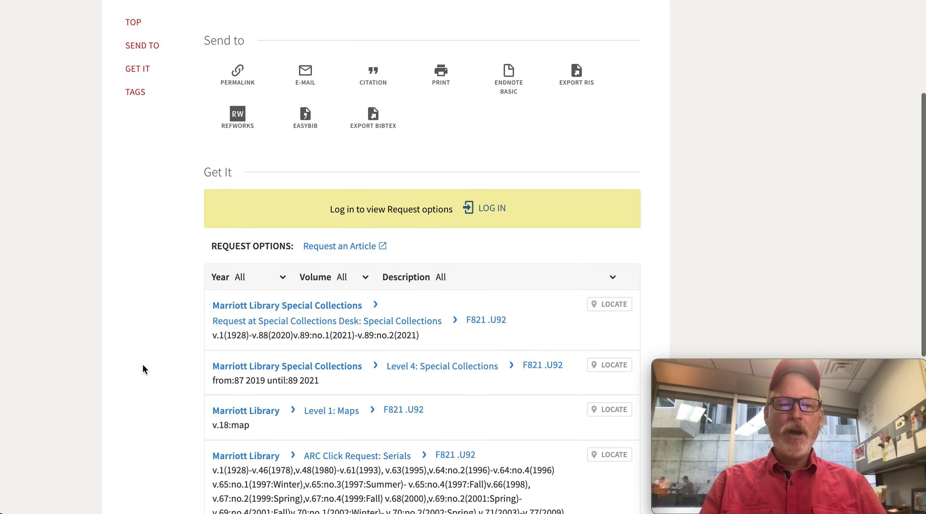
scroll(142, 366, down, 3)
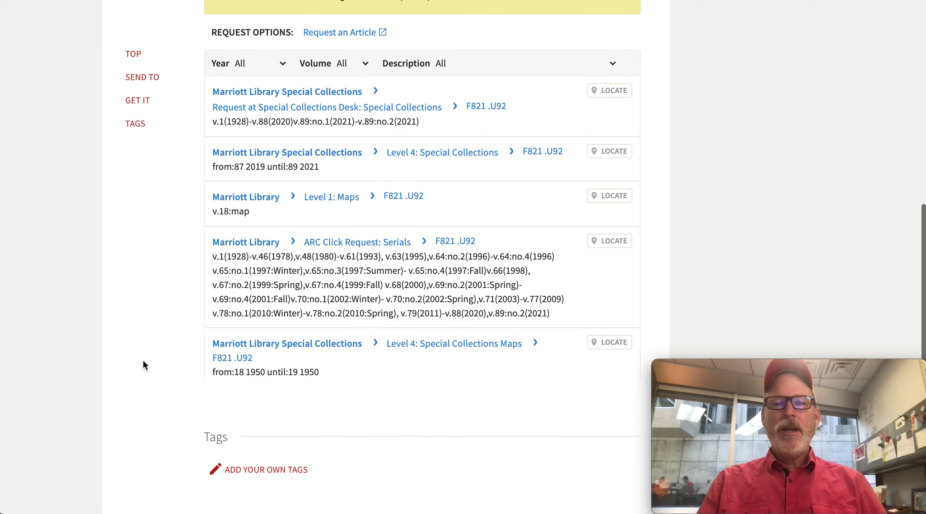
scroll(301, 284, down, 2)
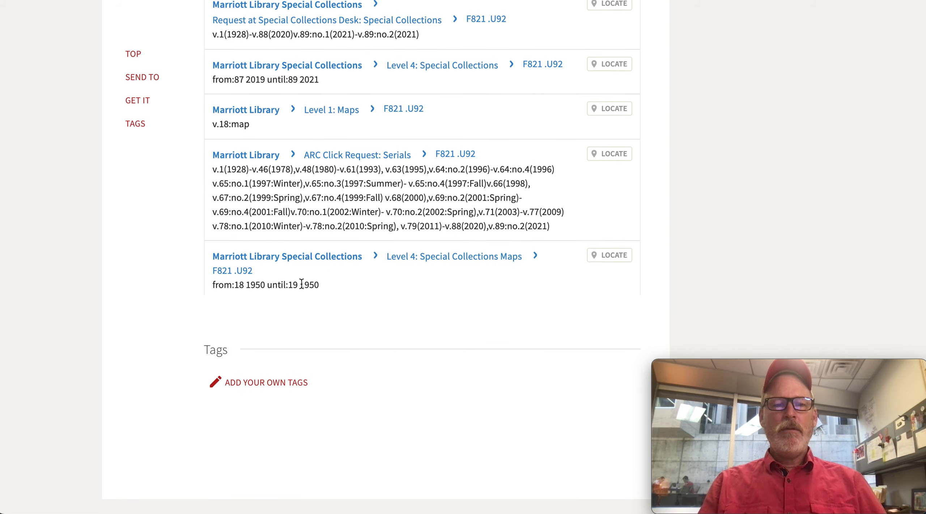
scroll(302, 283, up, 3)
scroll(301, 284, down, 3)
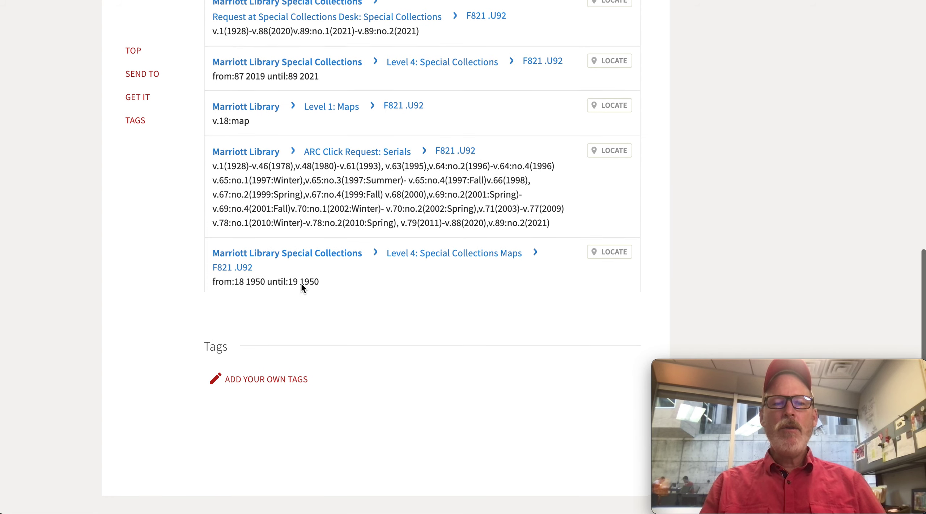
scroll(301, 284, up, 3)
scroll(301, 284, up, 4)
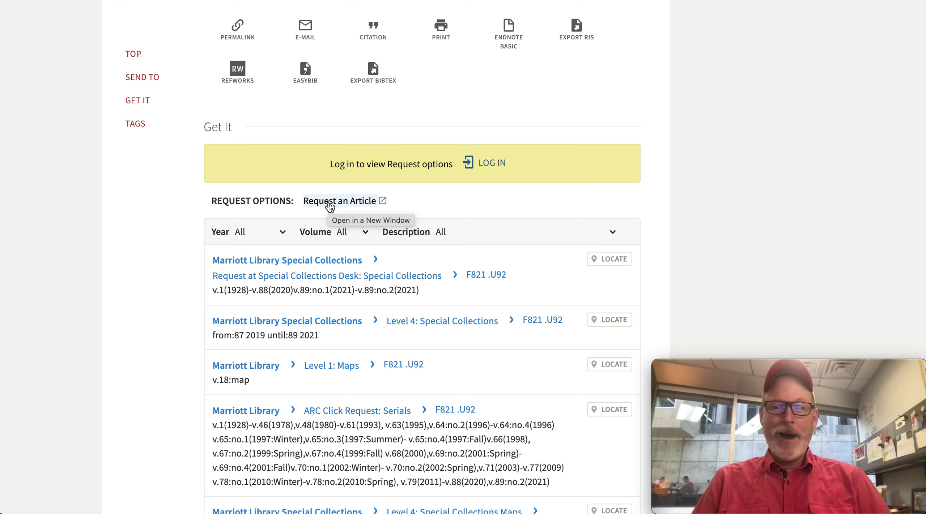
scroll(329, 206, down, 6)
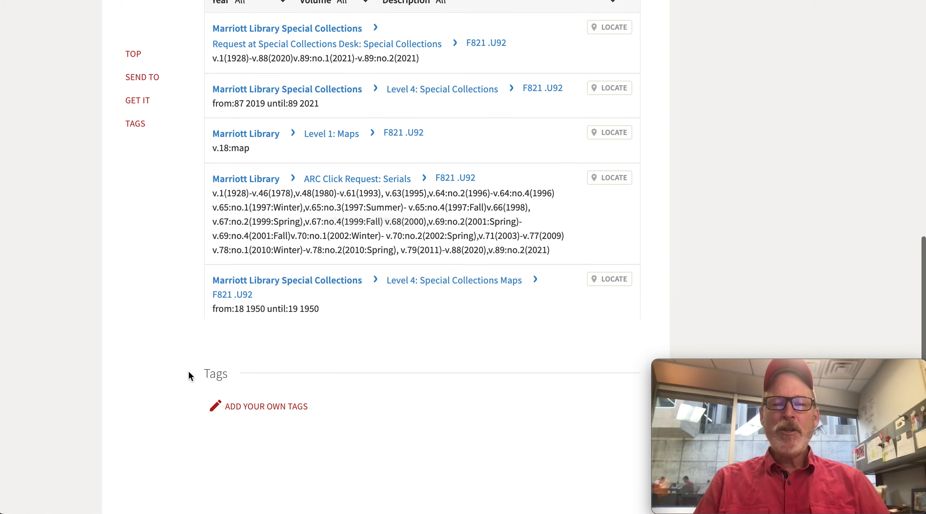
scroll(352, 313, up, 6)
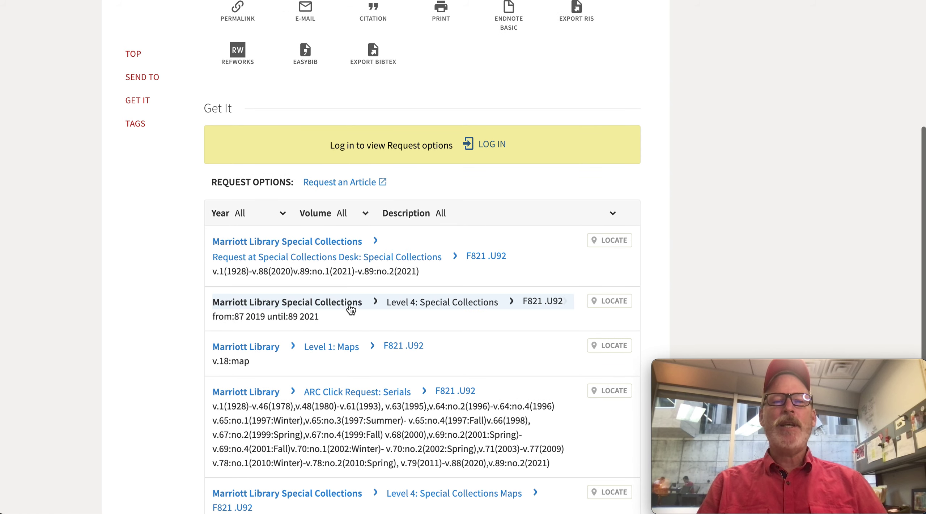
click(333, 183)
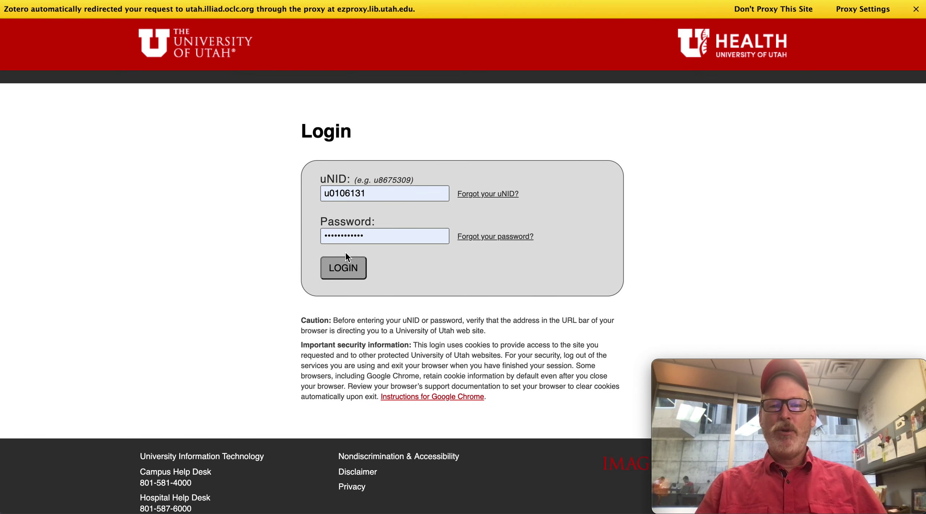
- Submit the university uNID login and approve the sign-in with a Duo push
click(345, 273)
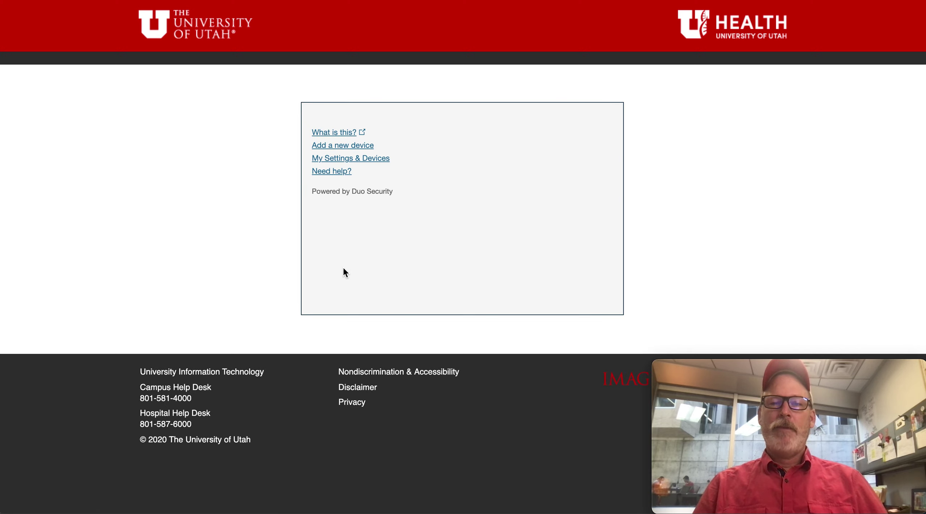
click(518, 137)
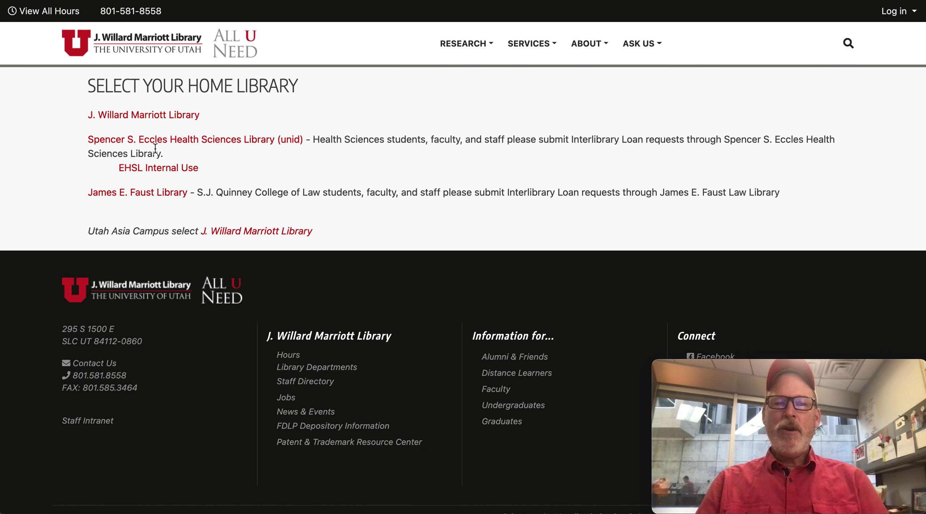
- Pick J. Willard Marriott Library and review the prefilled Utah Historical Quarterly 77(4), 2009, pp. 351-364 request
click(157, 116)
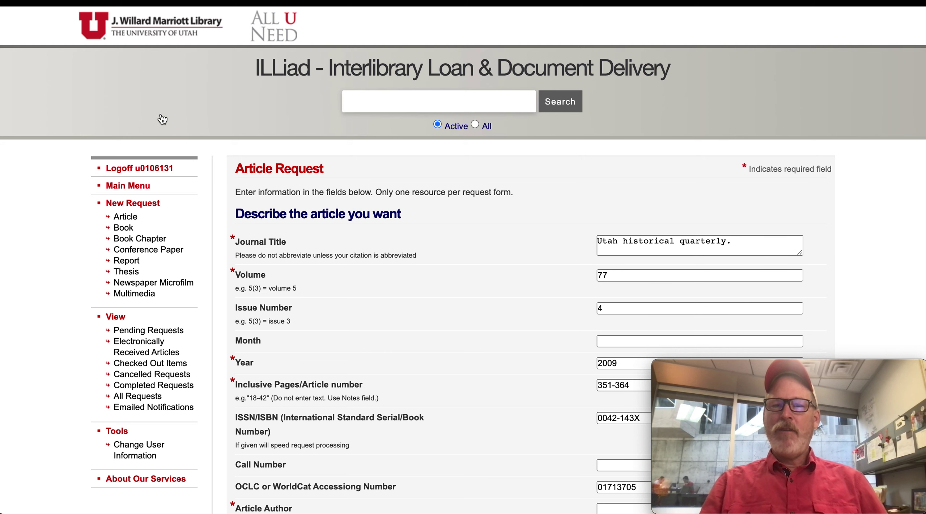
scroll(541, 330, down, 3)
scroll(542, 335, down, 3)
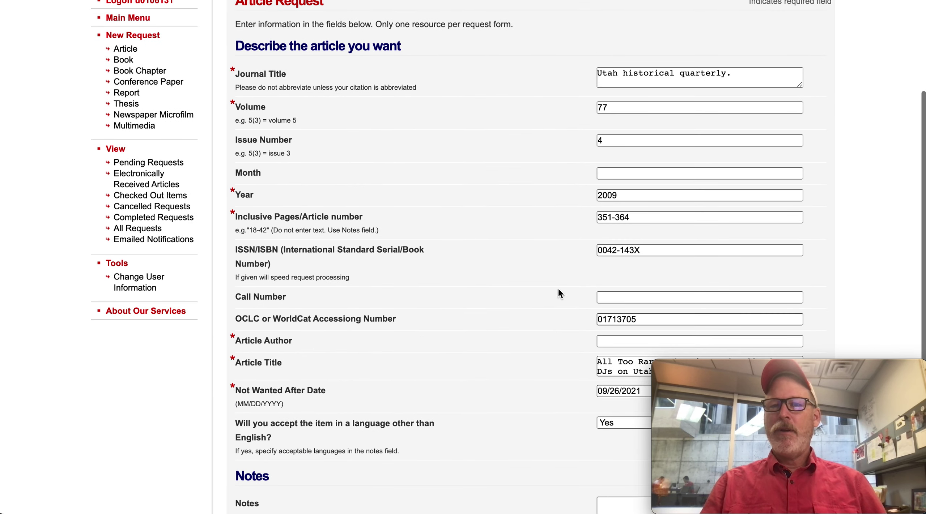
scroll(618, 308, down, 4)
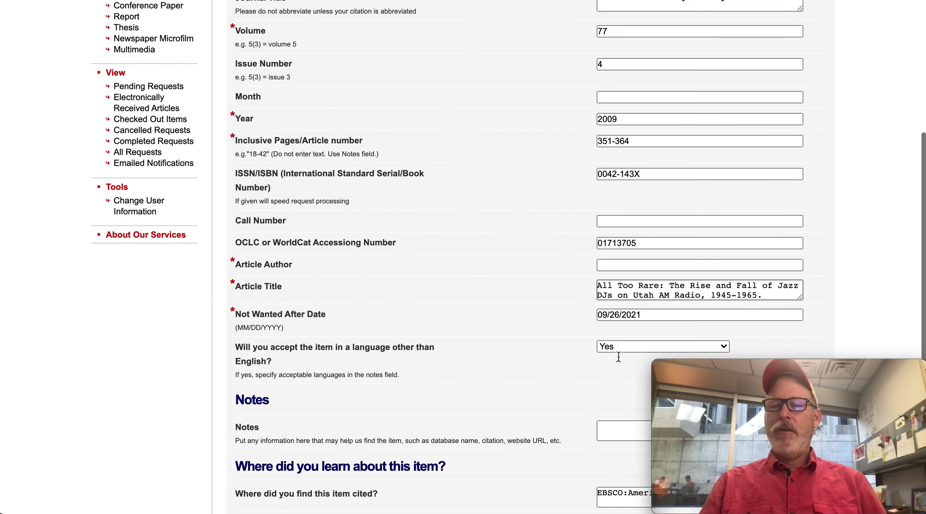
scroll(619, 356, down, 3)
scroll(619, 356, up, 7)
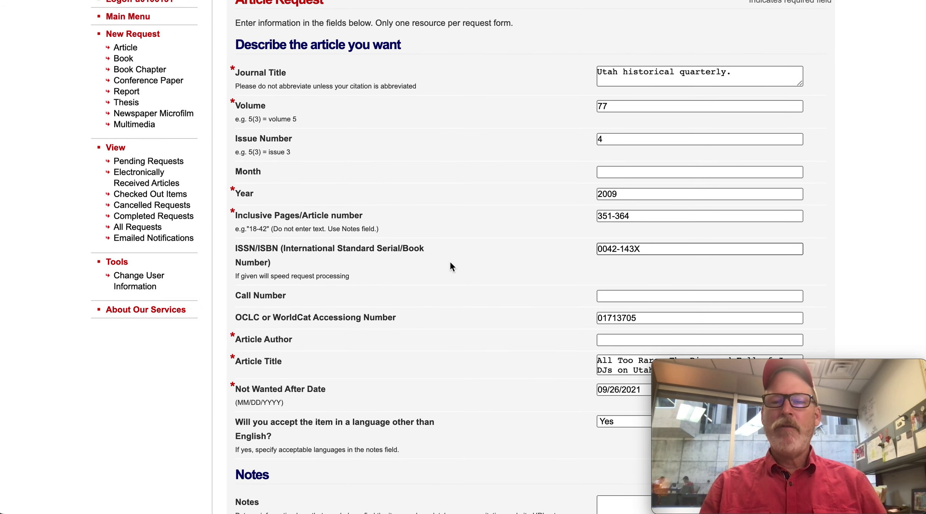
scroll(450, 262, down, 8)
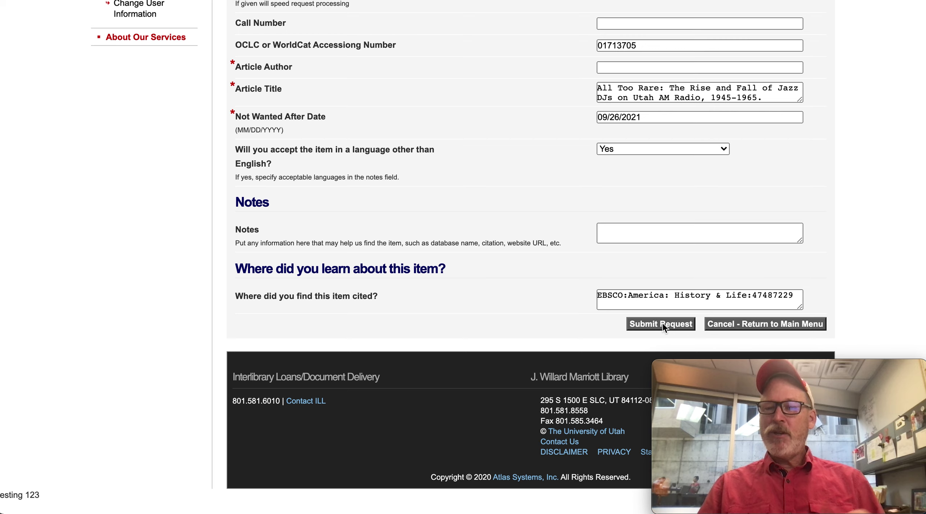
- Show the empty Electronically Received Articles list from the View section of the left navigation
scroll(663, 323, up, 12)
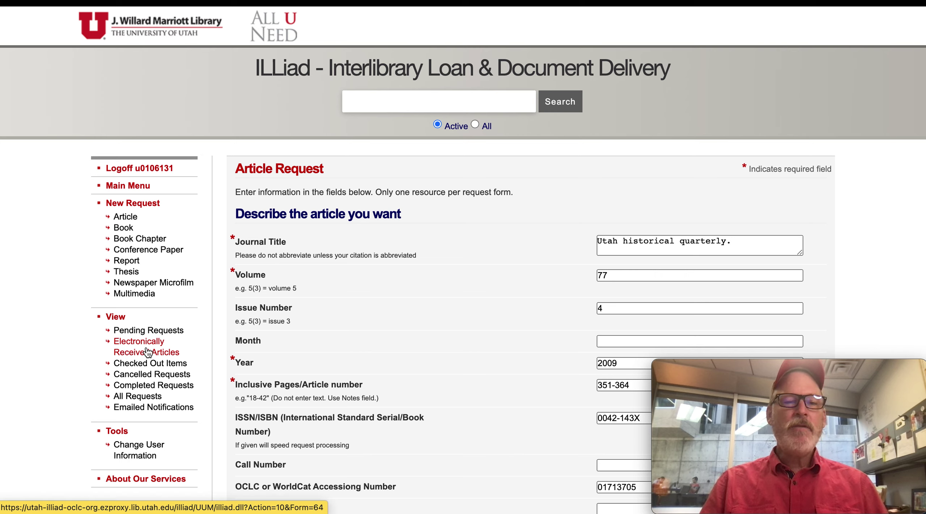
click(135, 348)
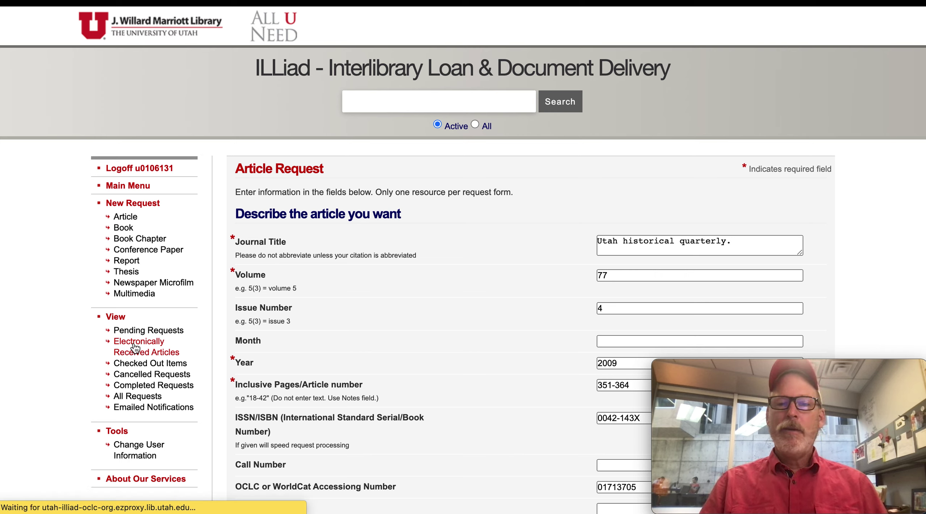